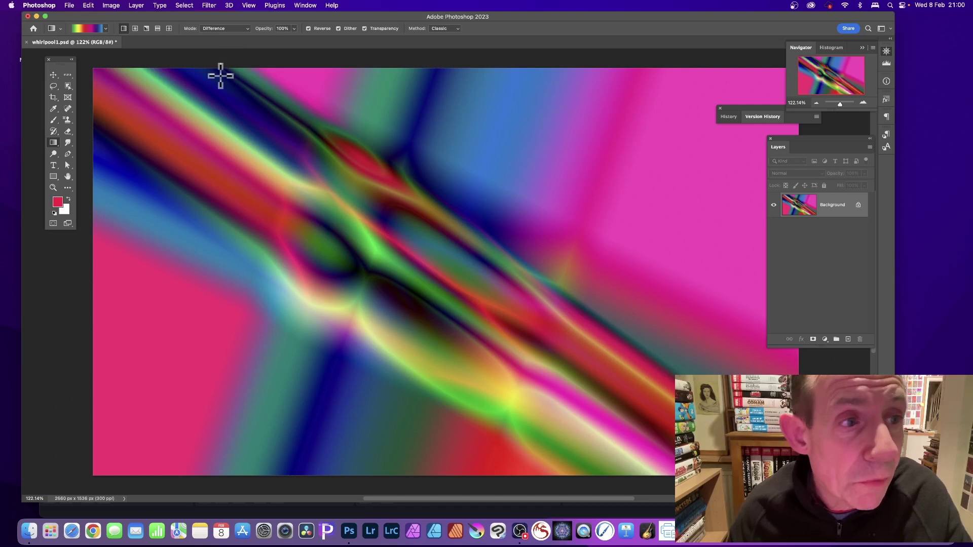
- Switch to the Single Row Marquee Tool and select the first few one-pixel rows
left_click(67, 75)
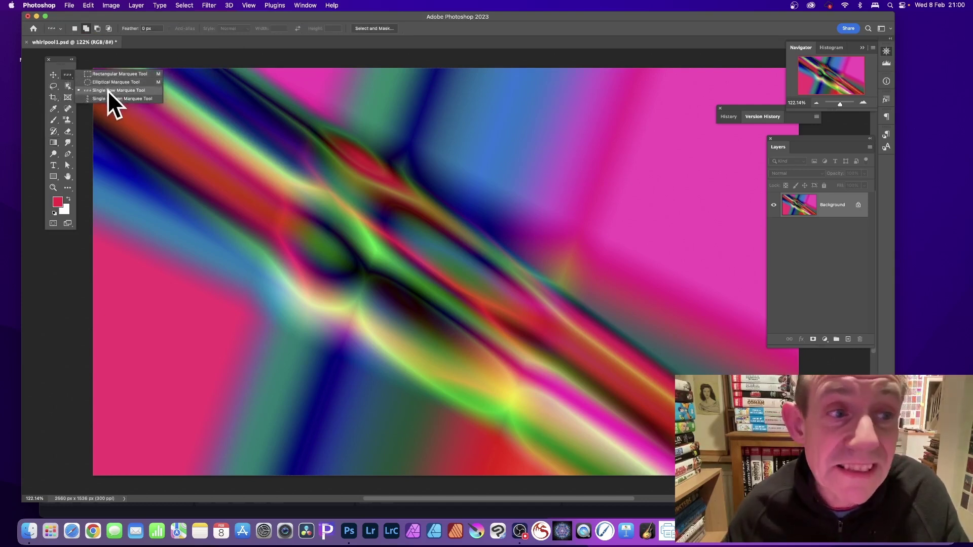
left_click(112, 90)
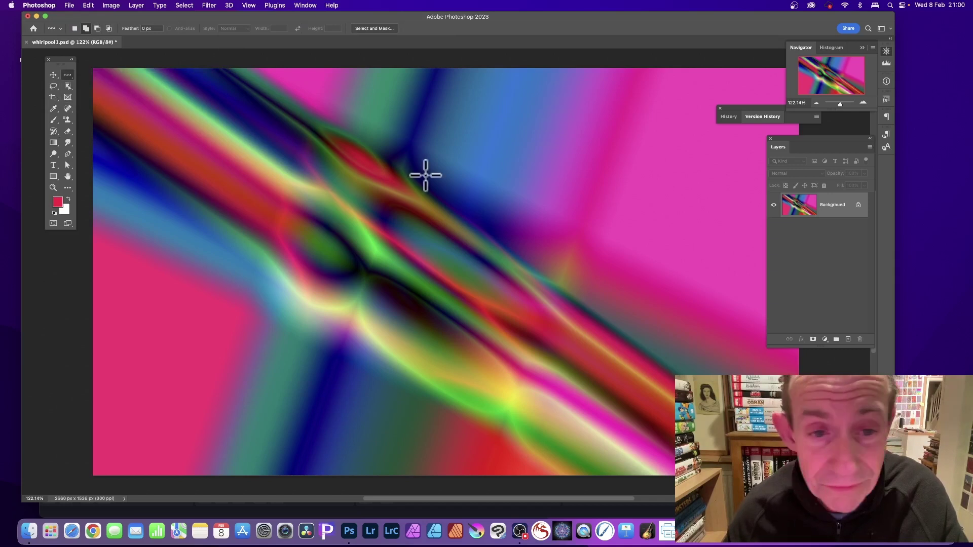
left_click(330, 147)
left_click(327, 171)
left_click(310, 189)
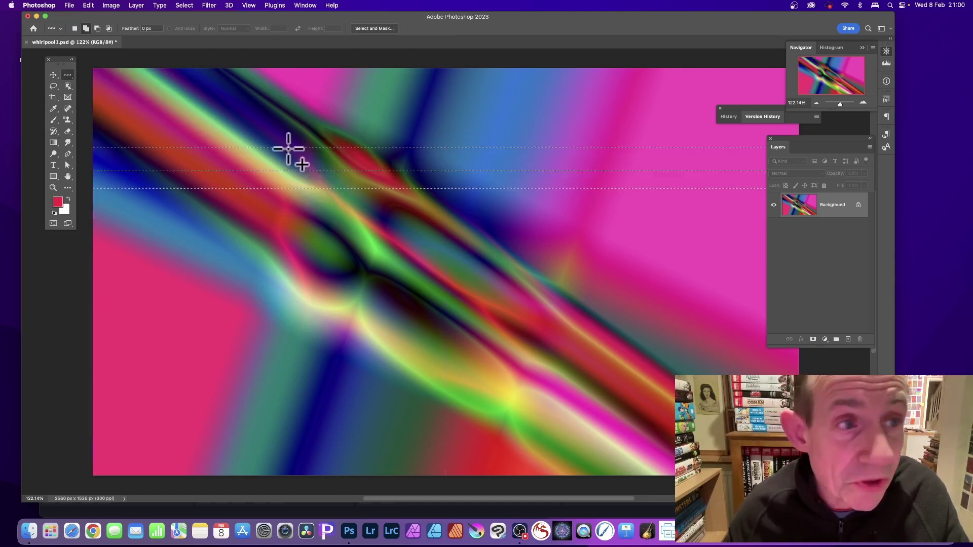
- With Add to selection on, add about fifteen more rows from the canvas top to bottom
left_click(86, 29)
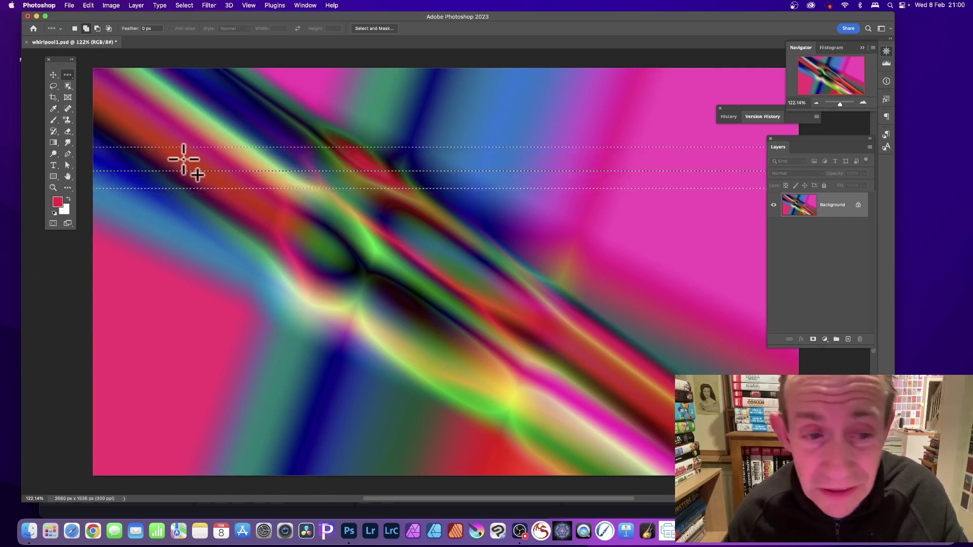
left_click(199, 214)
left_click(194, 244)
left_click(185, 277)
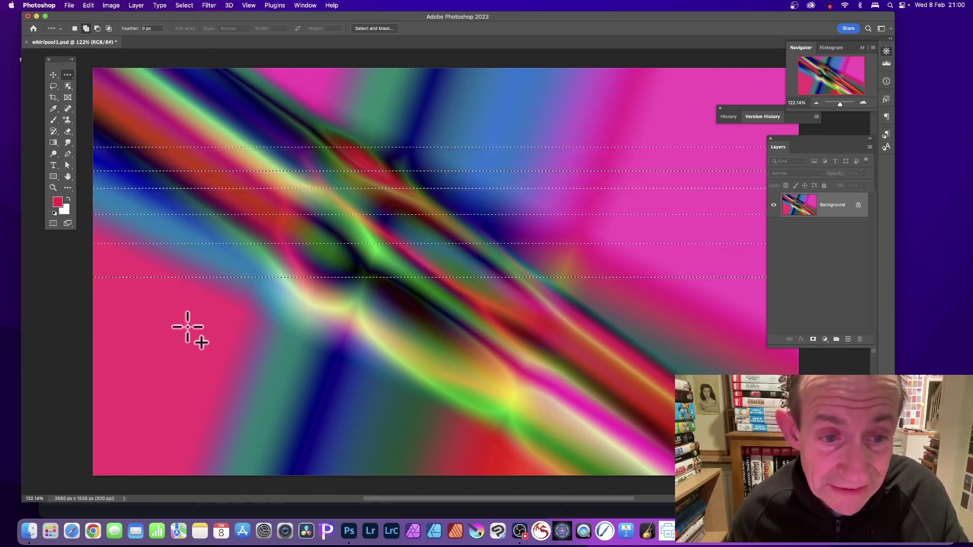
left_click(186, 326)
left_click(193, 356)
left_click(196, 370)
left_click(218, 394)
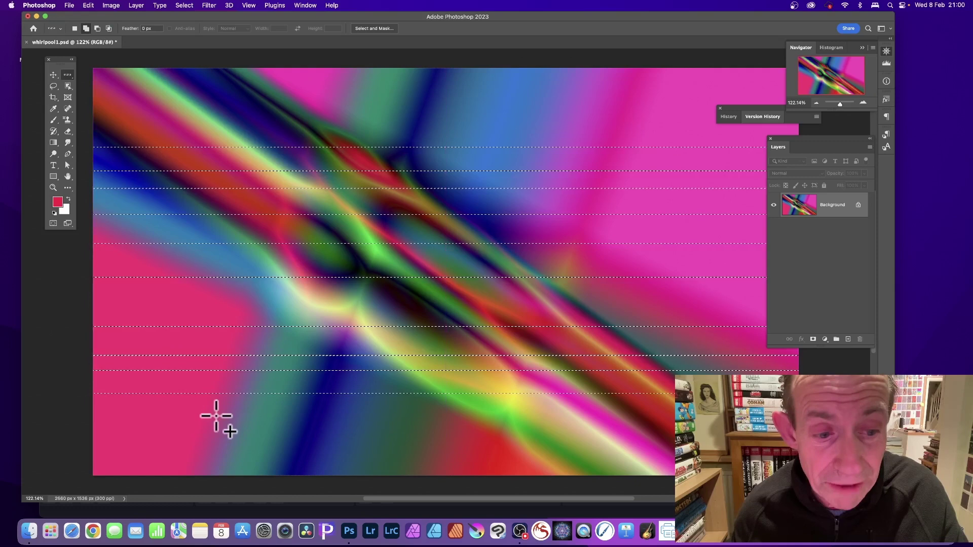
left_click(214, 419)
left_click(220, 434)
left_click(242, 383)
left_click(258, 344)
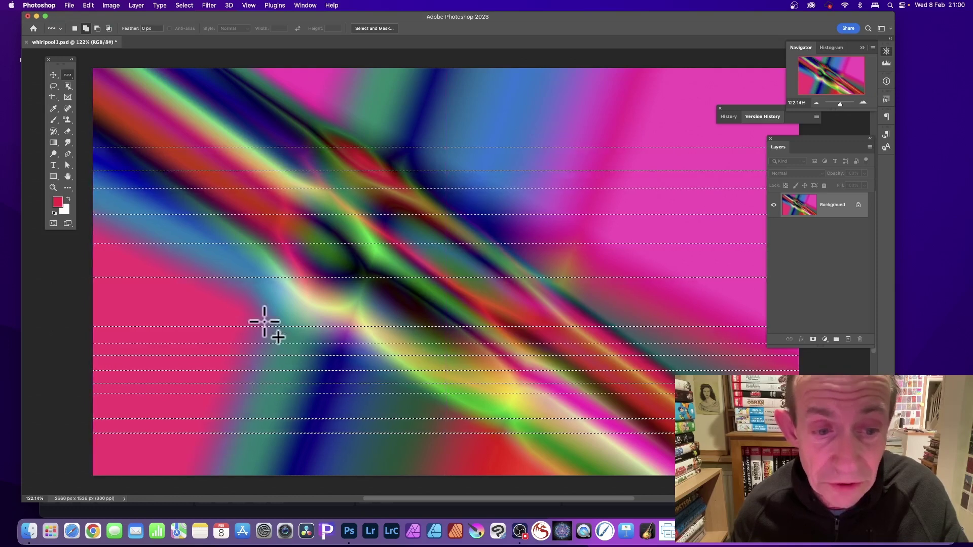
left_click(272, 303)
left_click(284, 129)
left_click(293, 114)
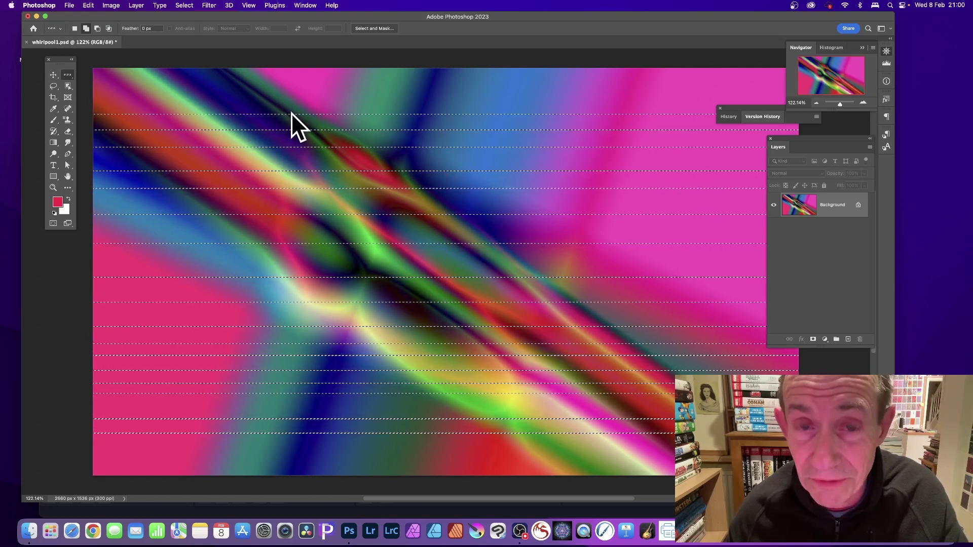
- Expand the row selections by 20 pixels via Select > Modify > Expand
left_click(182, 6)
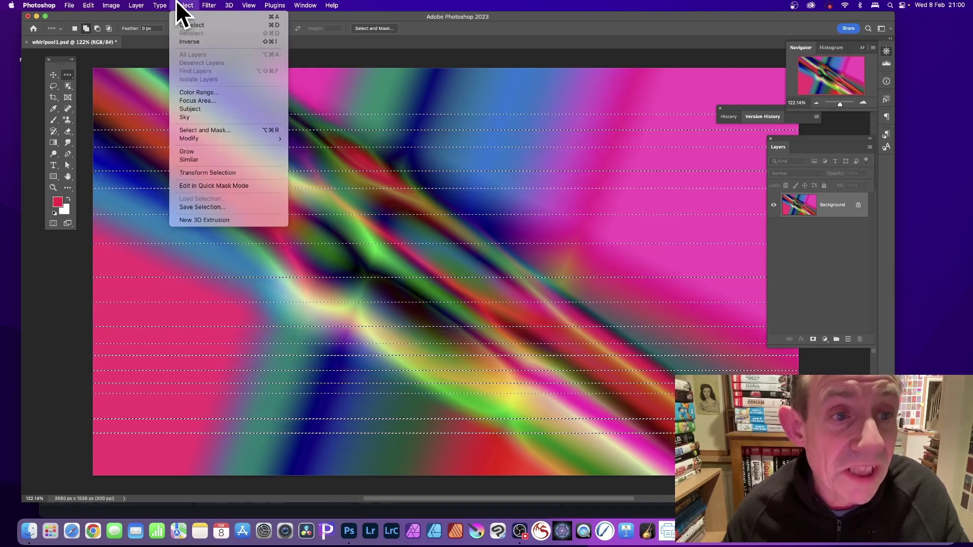
mouse_move(192, 136)
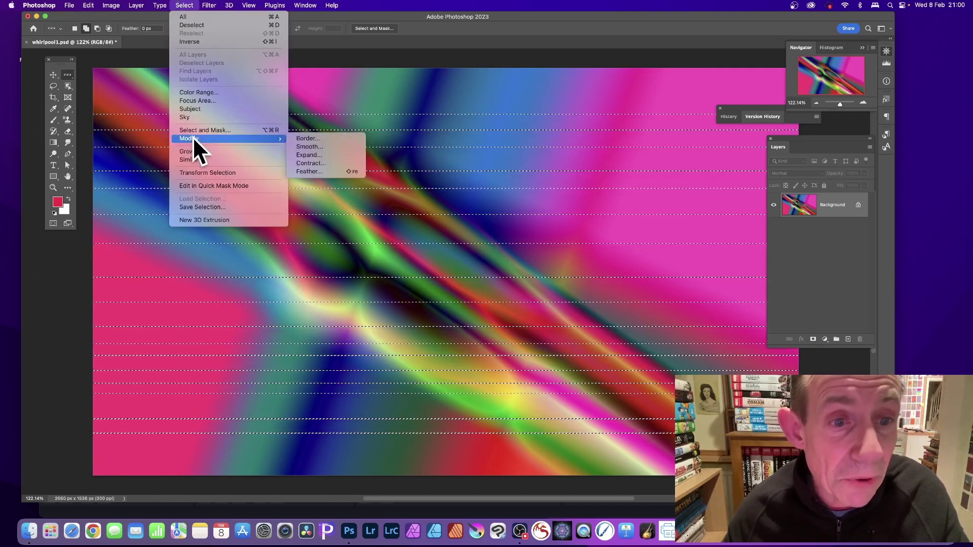
left_click(306, 155)
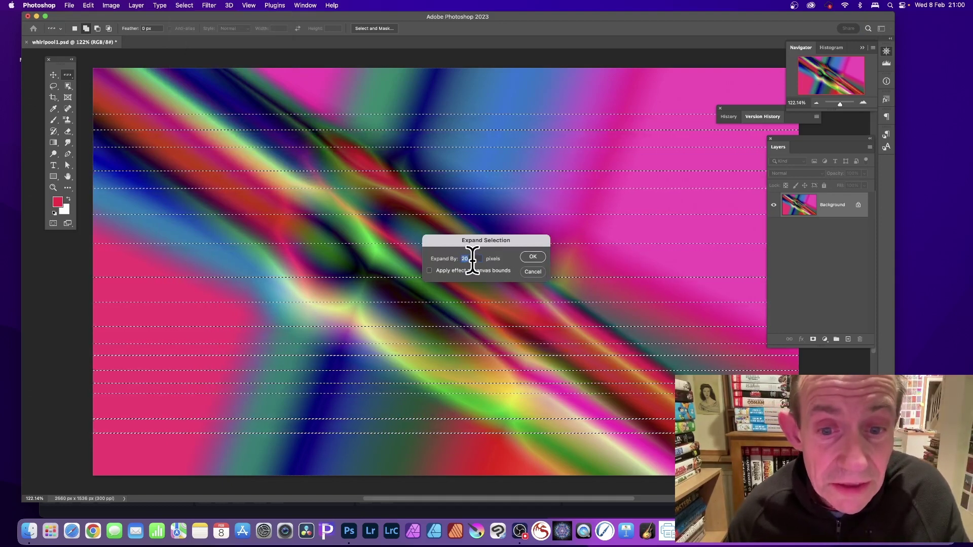
left_click(534, 257)
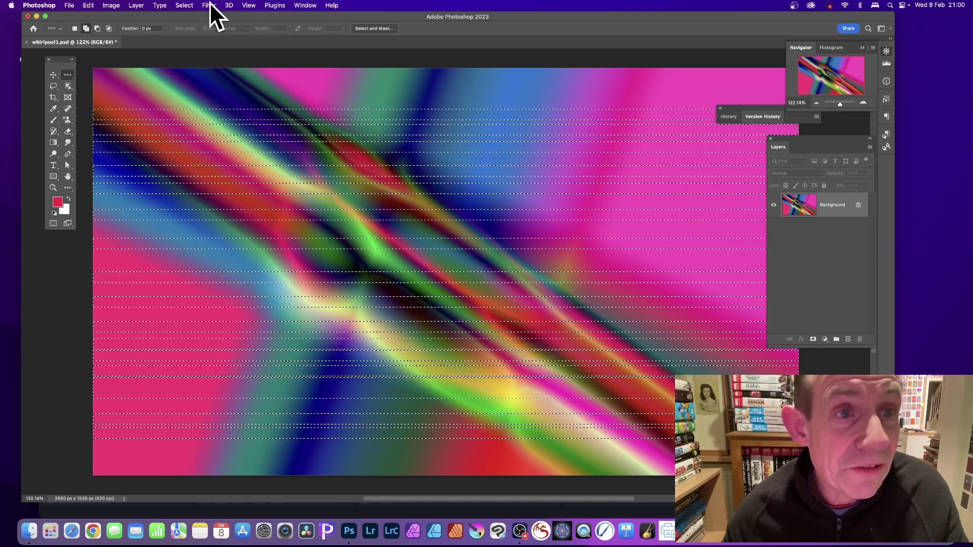
- Feather the expanded selection with a 10-pixel radius
left_click(184, 4)
mouse_move(196, 137)
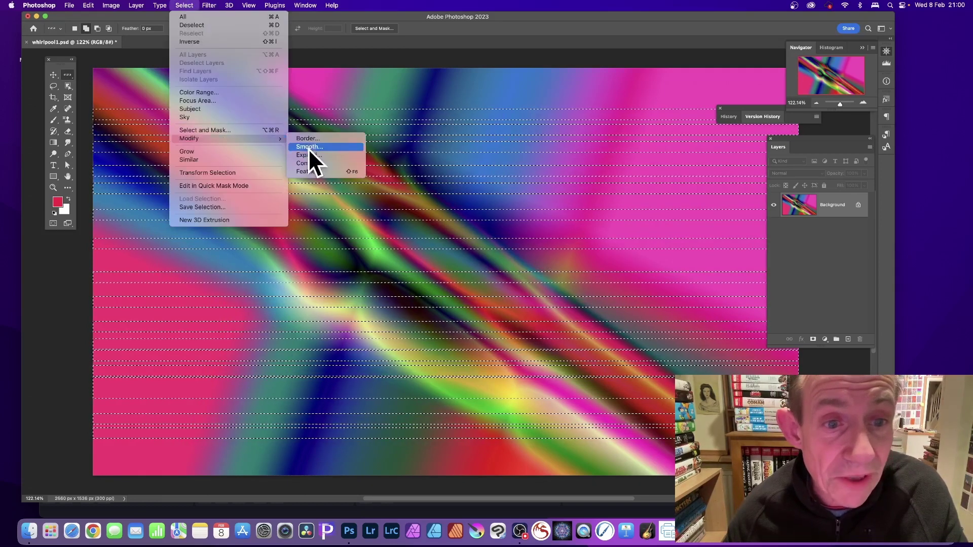
left_click(307, 171)
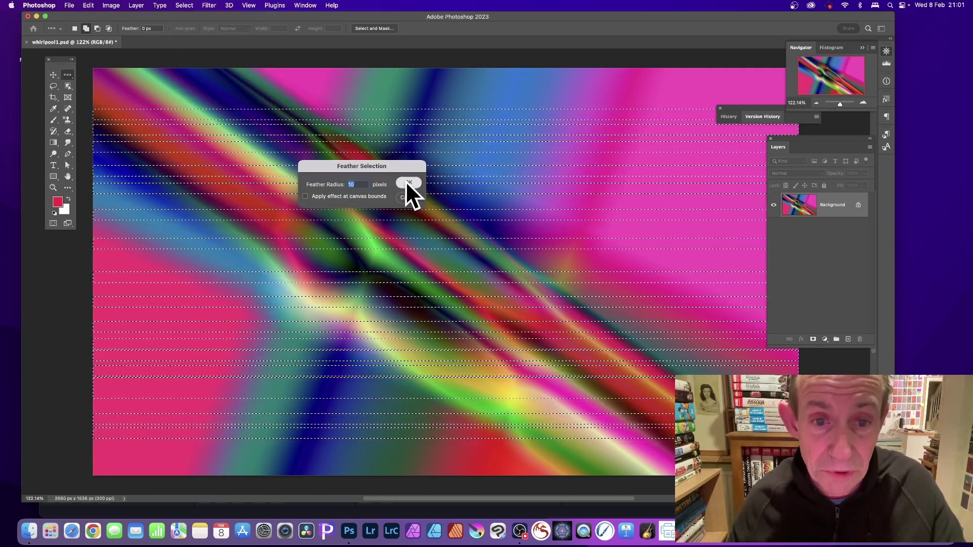
left_click(405, 182)
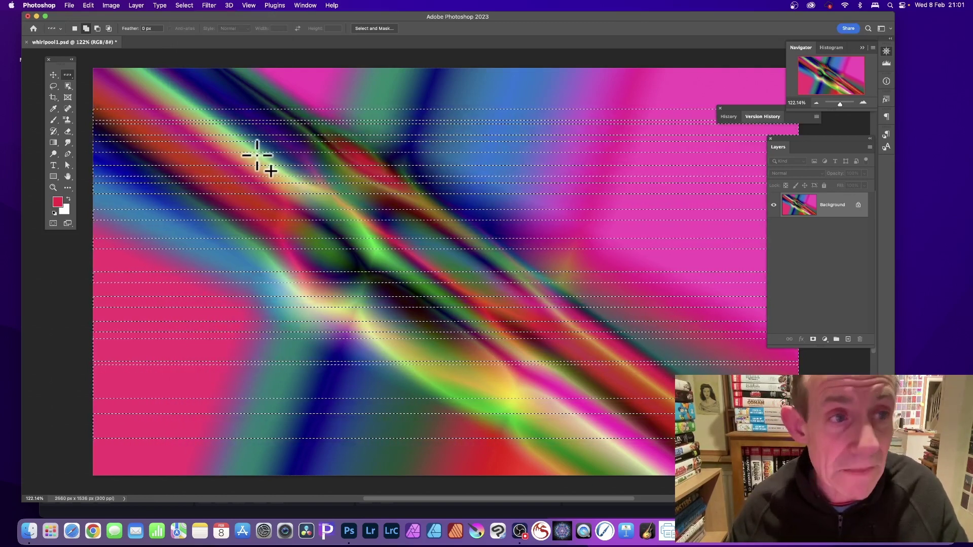
- Paste the copied feathered bands from the Edit menu as new Layer 1
left_click(89, 6)
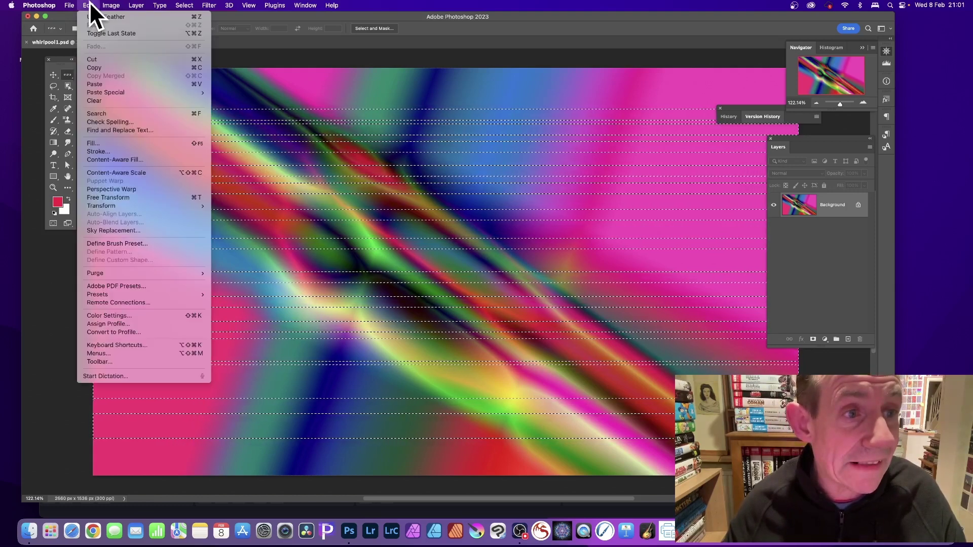
left_click(89, 2)
left_click(89, 2)
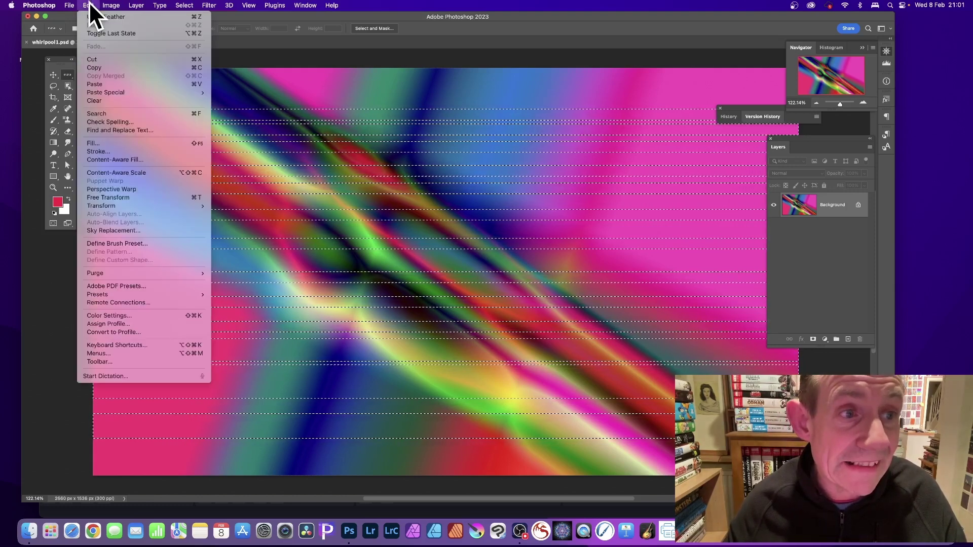
left_click(101, 85)
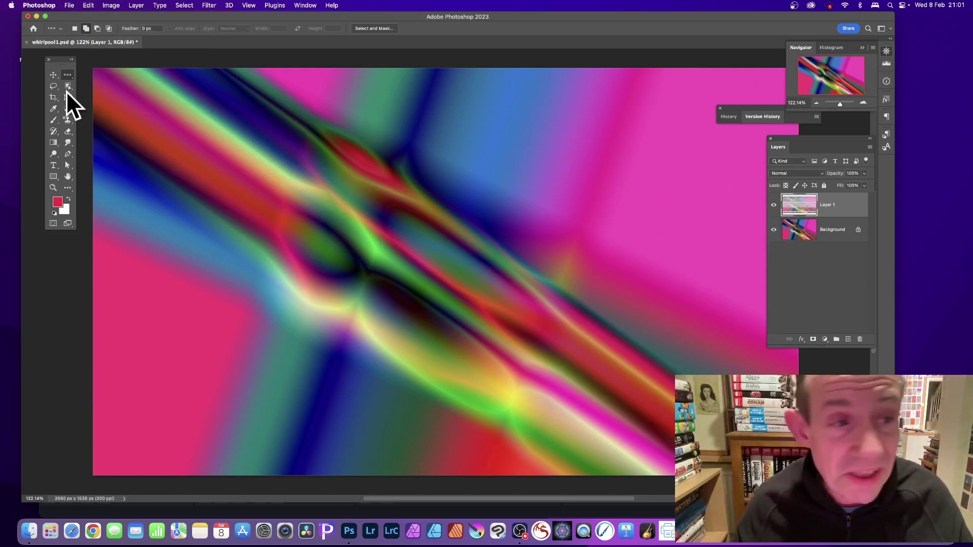
- Scale Layer 1's stripes to about 69%, rotate them 21.32°, reposition, and commit
left_click(52, 75)
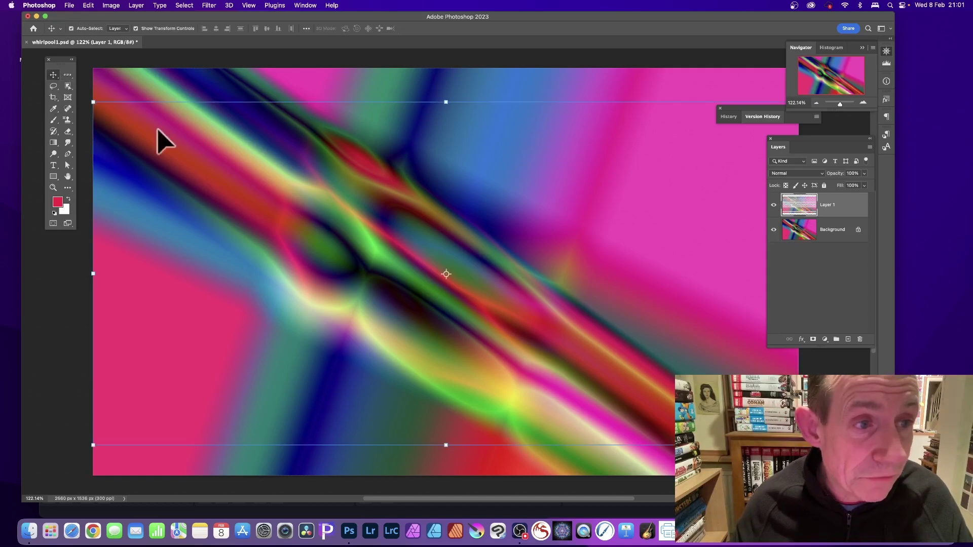
left_click_drag(93, 103, 278, 159)
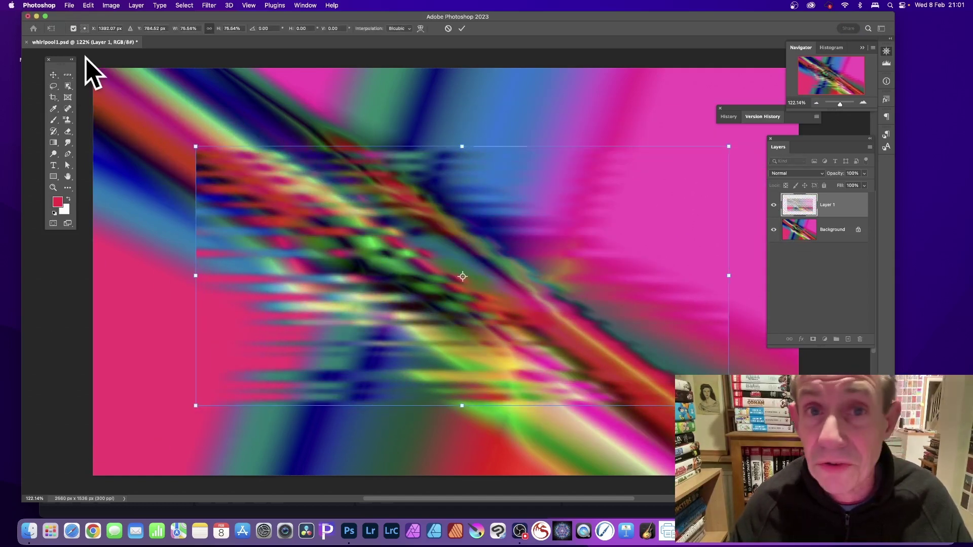
left_click_drag(191, 135, 291, 63)
left_click_drag(350, 197, 311, 194)
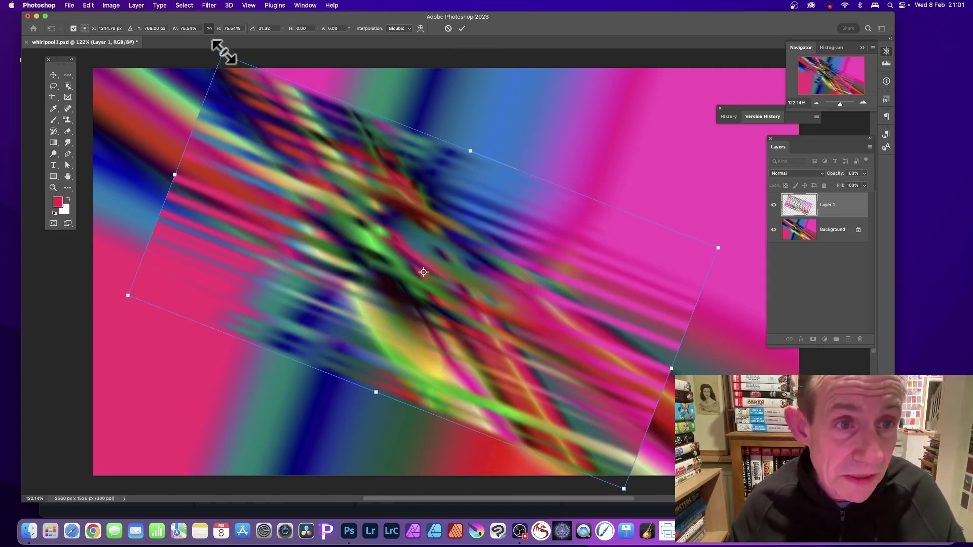
left_click_drag(223, 52, 256, 91)
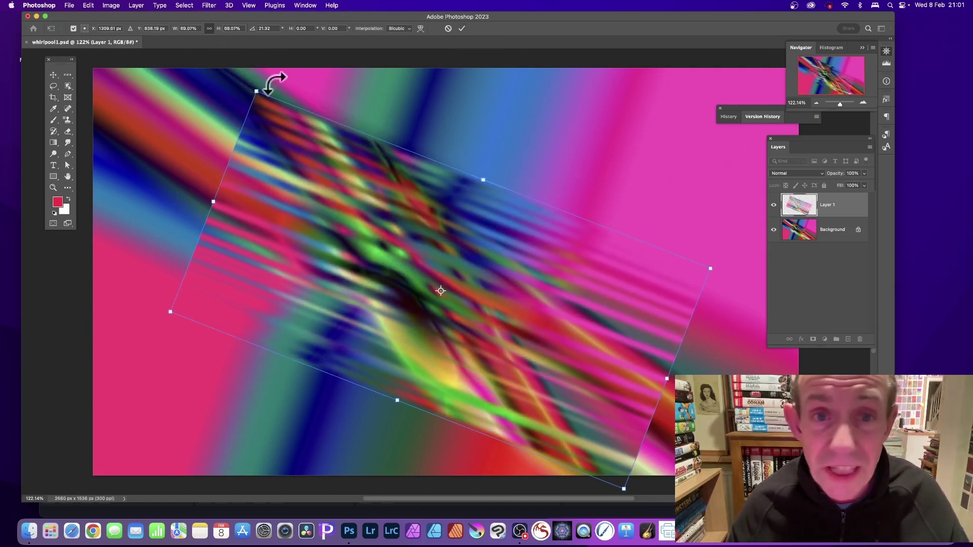
left_click(462, 28)
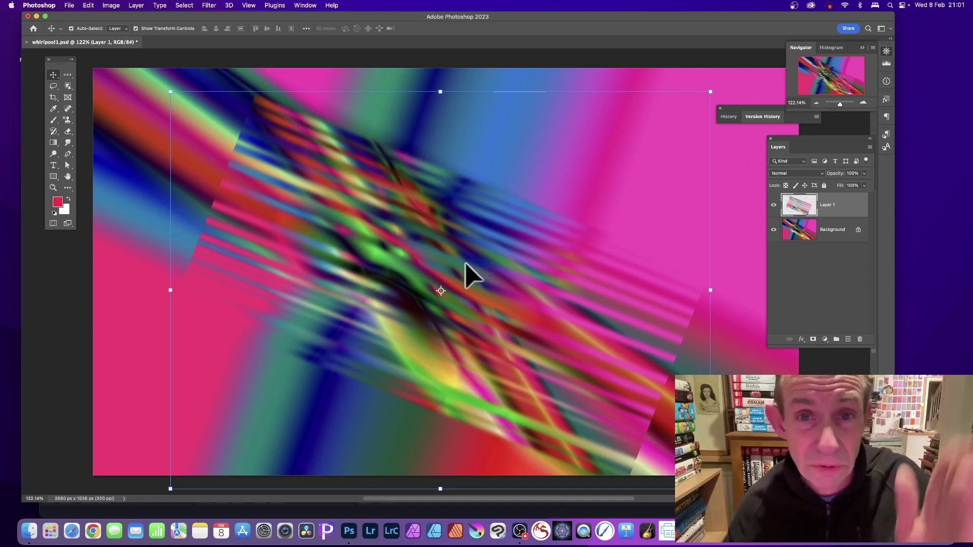
- Open Filter > Distort > Wave for Layer 1: one sine generator, wavelength 36–264, amplitude 132–325
left_click(214, 6)
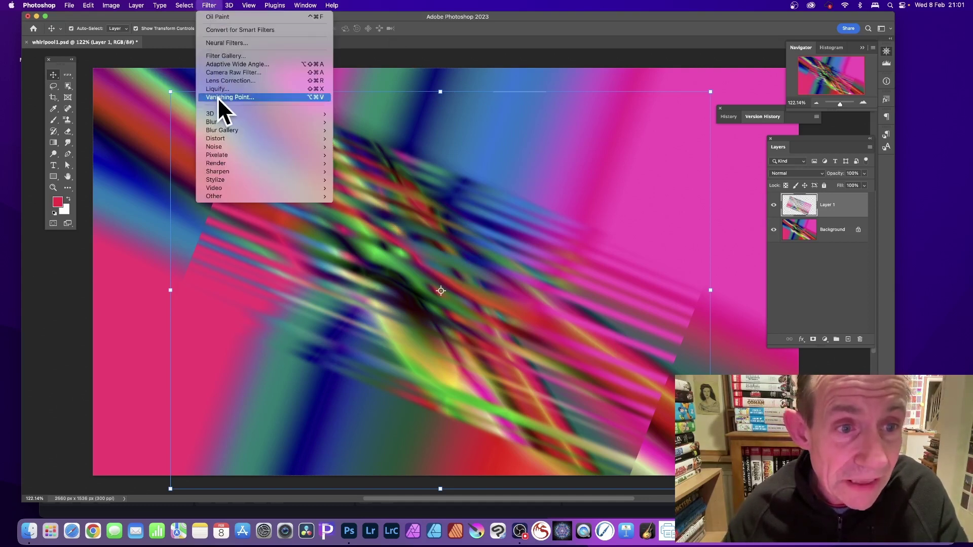
mouse_move(224, 141)
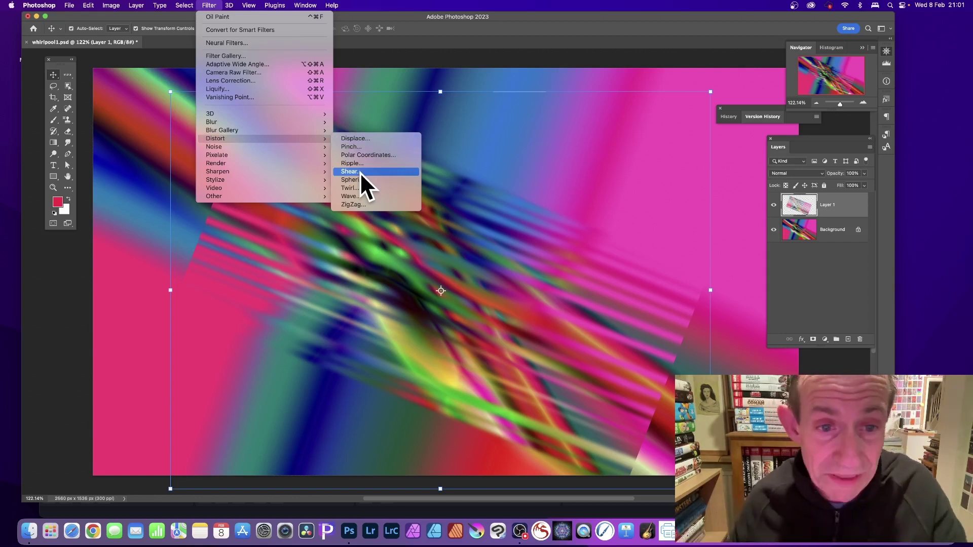
left_click(360, 196)
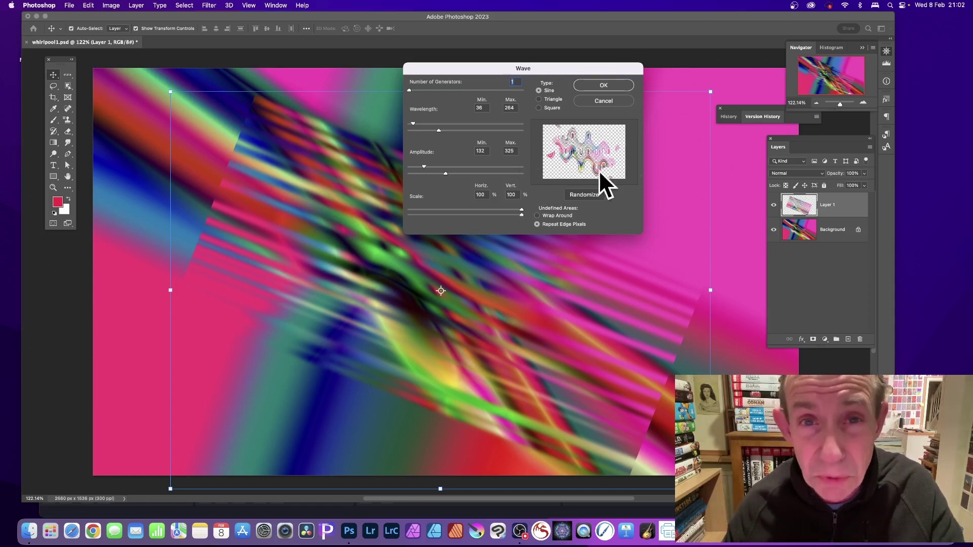
- Apply the Wave, unlock the Background as Layer 0, and delete it
left_click(610, 85)
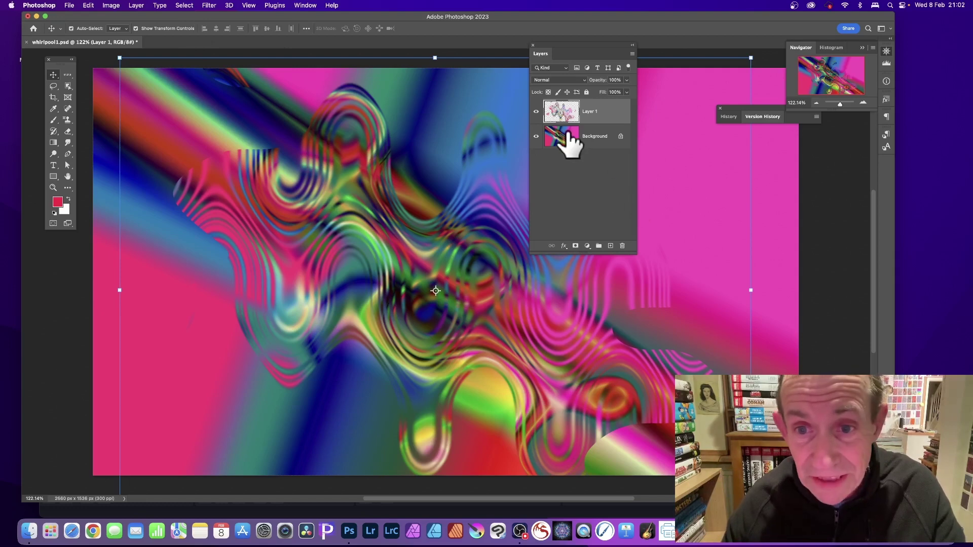
left_click(620, 136)
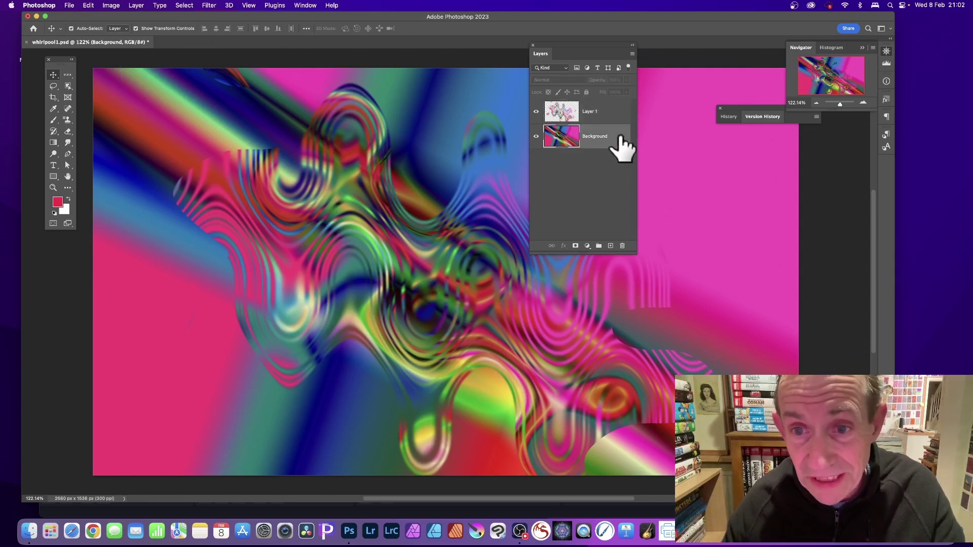
left_click(622, 247)
left_click(491, 177)
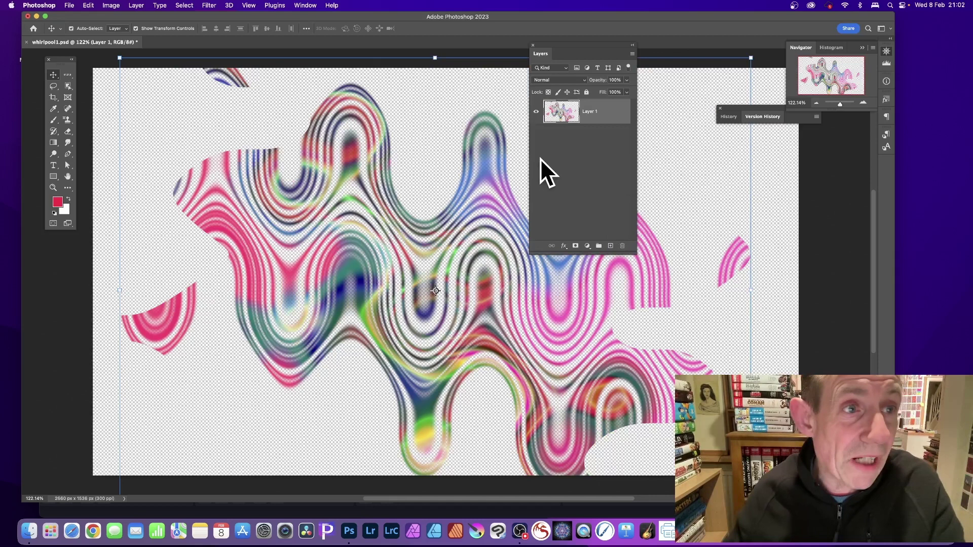
- Define Layer 1's wavy artwork as a pattern named whirlpool1.psd
left_click(89, 5)
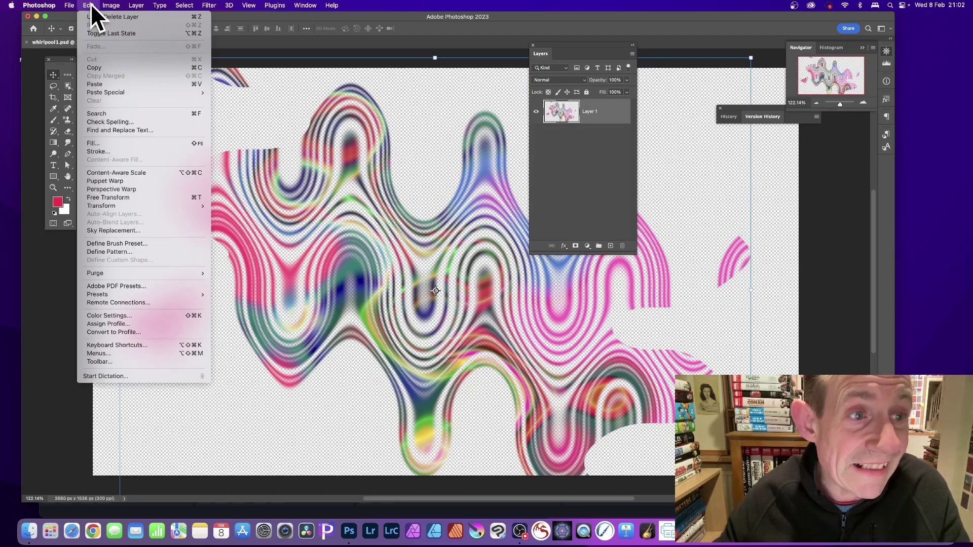
left_click(124, 251)
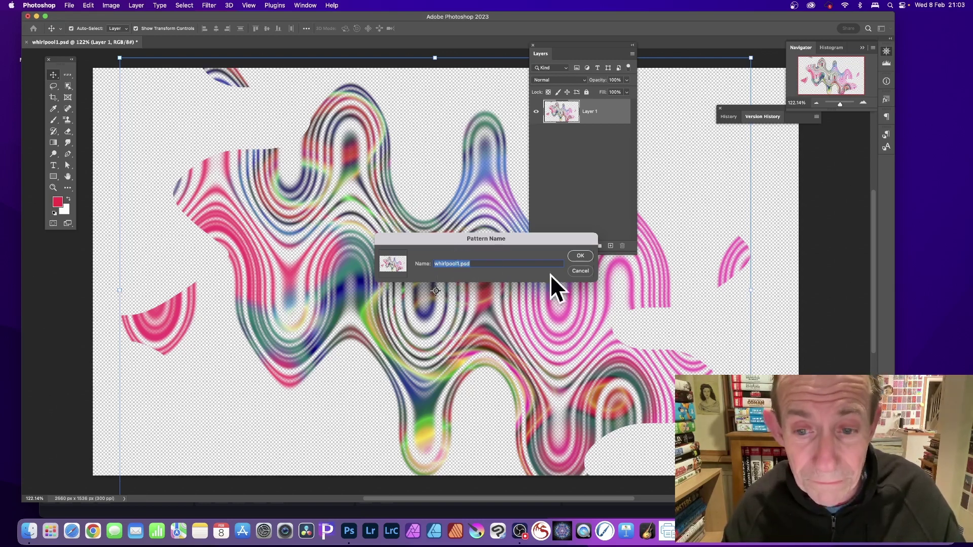
left_click(580, 256)
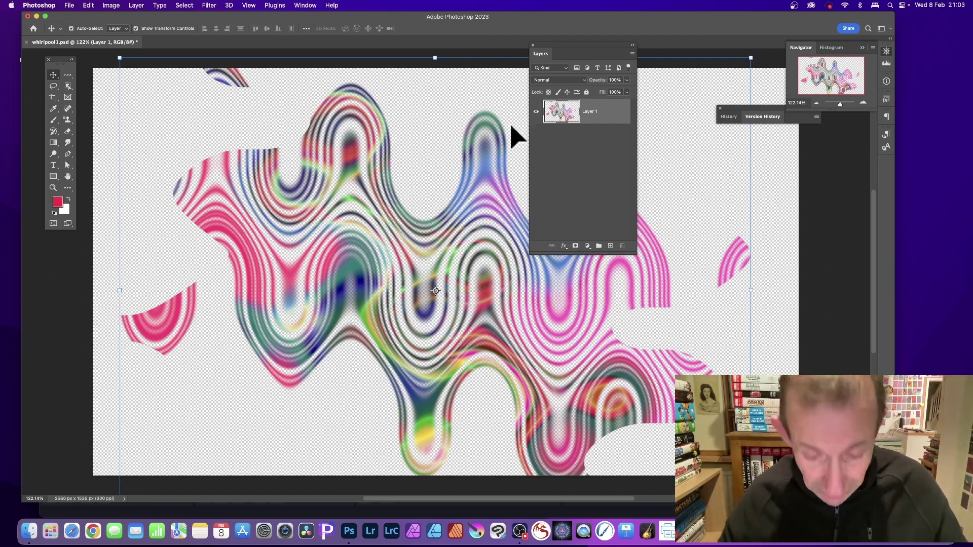
- Undo to restore the gradient background, then delete the wave Layer 1
key("super+z")
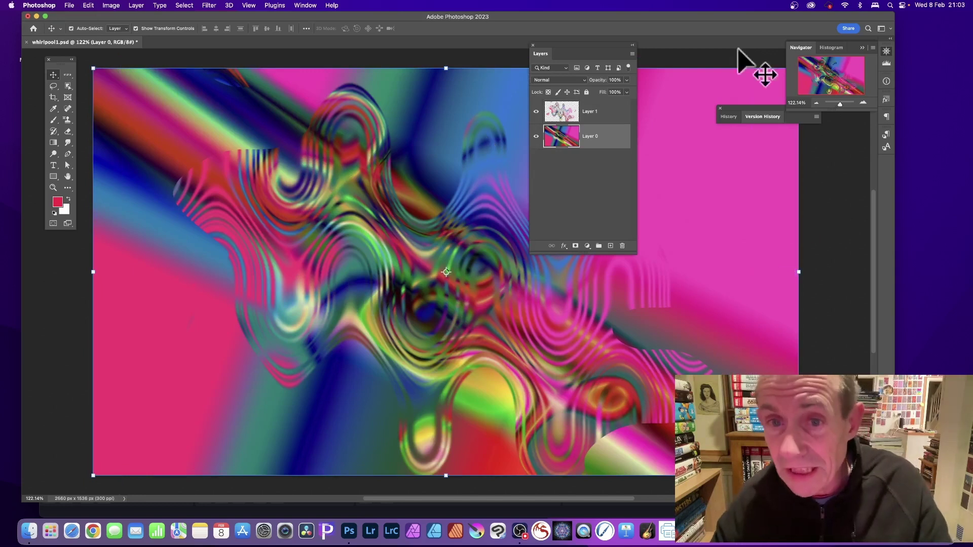
left_click(551, 112)
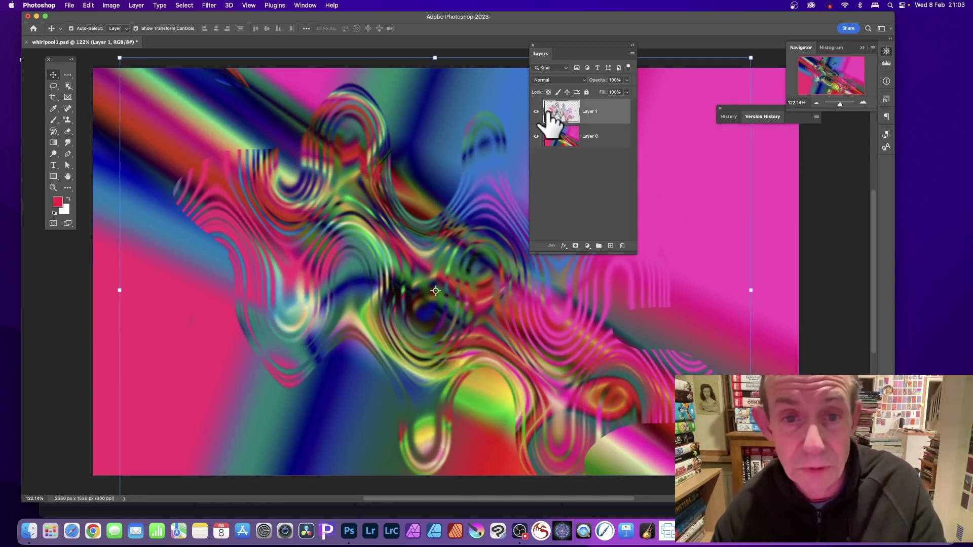
key("BackSpace")
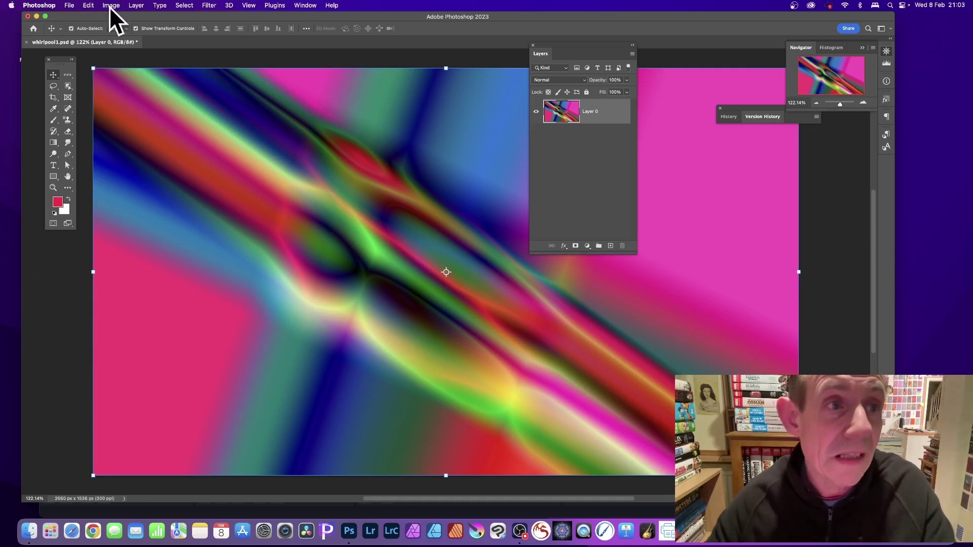
- Set Edit > Fill to Pattern contents with the new custom pattern and the Symmetry Fill script
left_click(86, 3)
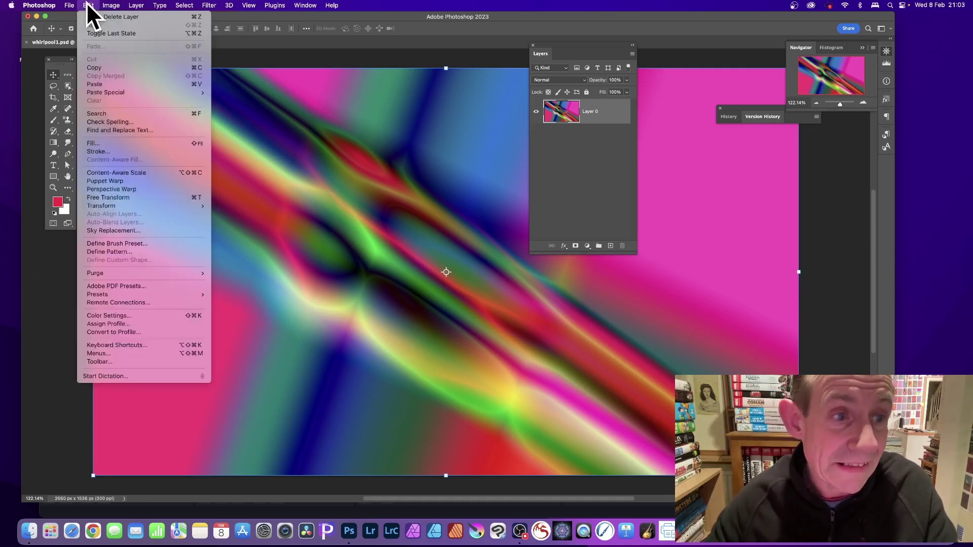
left_click(94, 143)
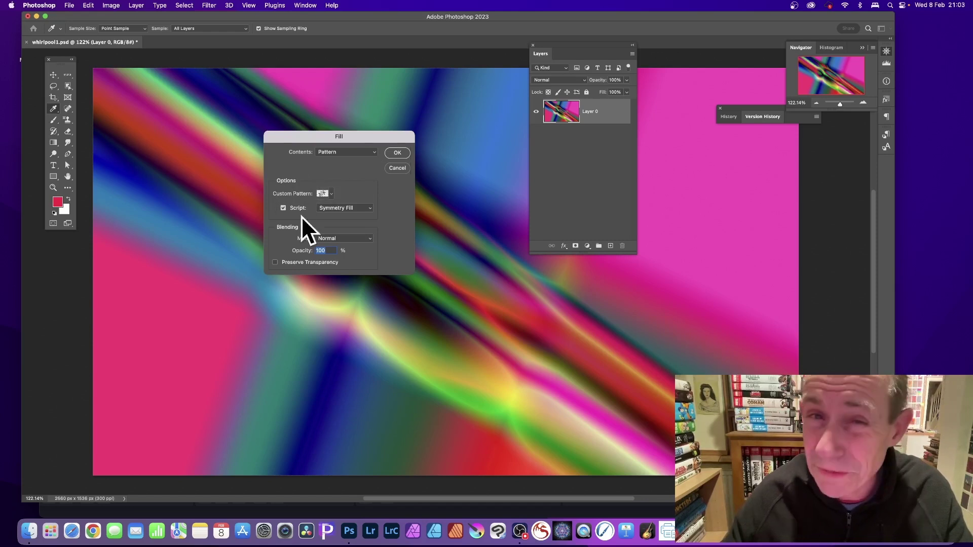
left_click(330, 193)
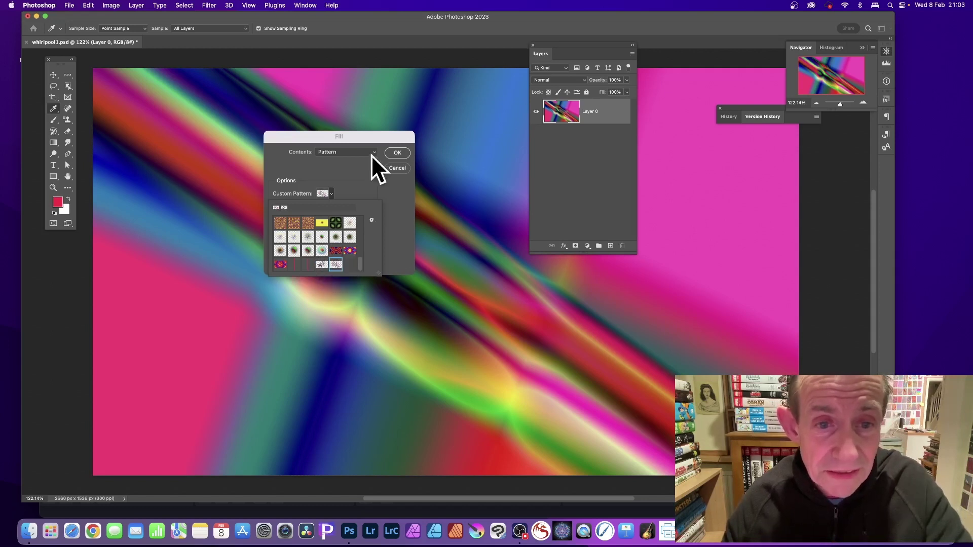
left_click(357, 162)
left_click(283, 208)
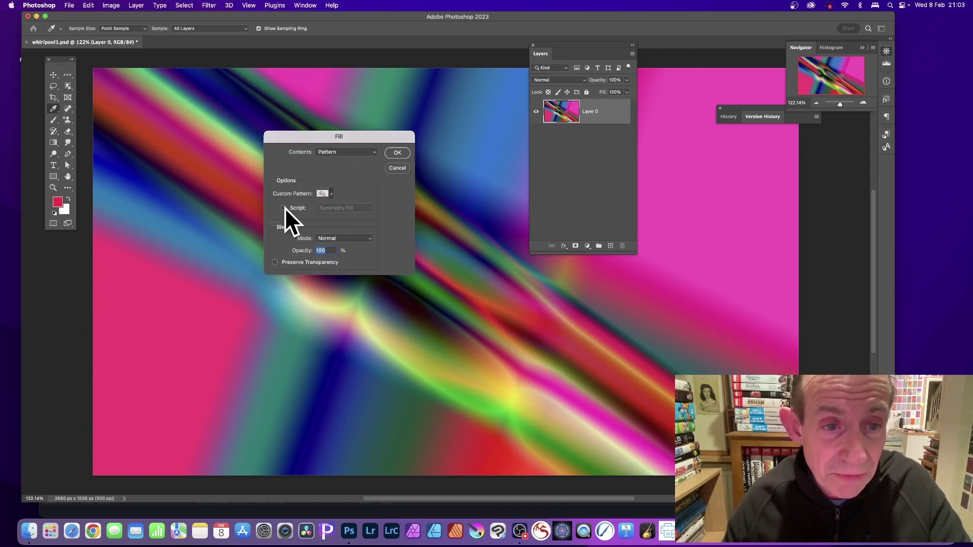
left_click(284, 207)
left_click(349, 209)
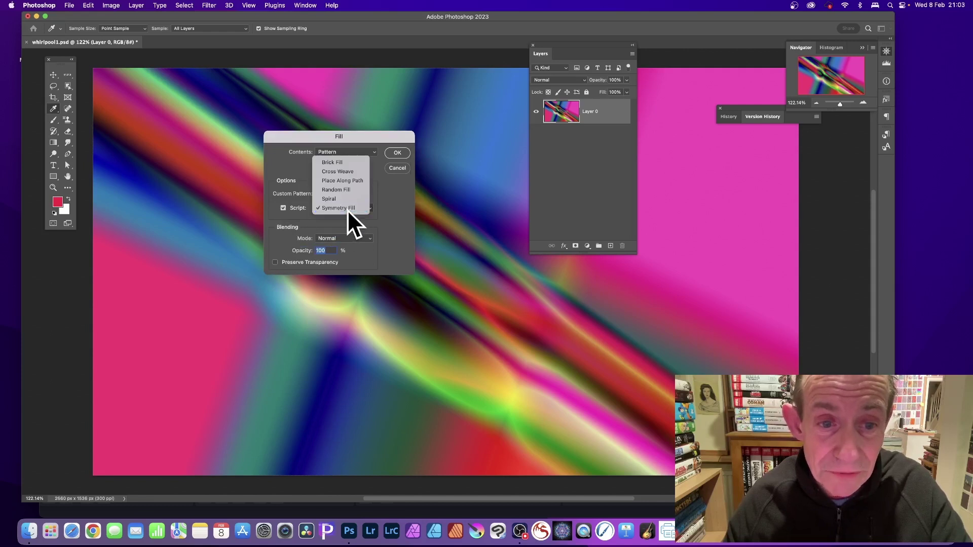
left_click(348, 209)
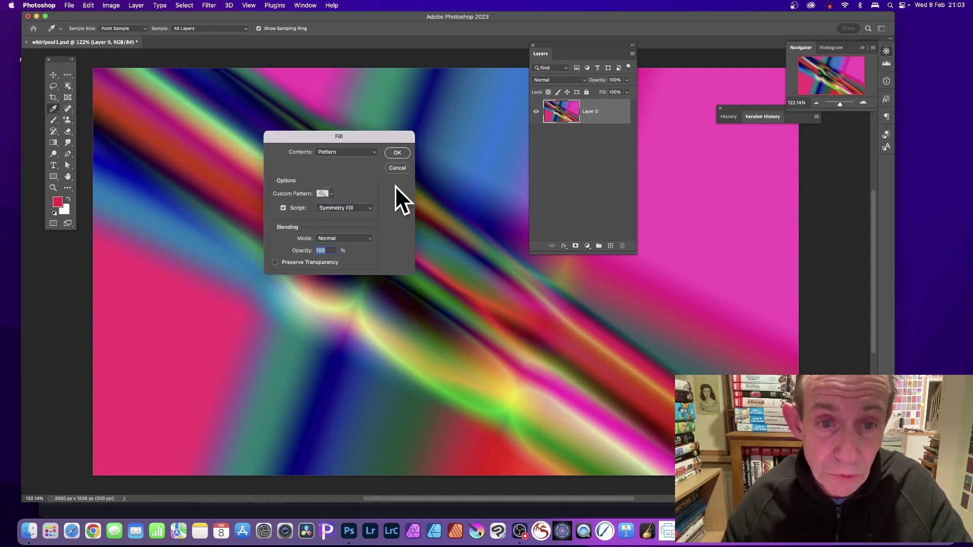
- Run Symmetry Fill with 7: dilative rotation, height translation 42 and colour randomness 0.87
left_click(395, 153)
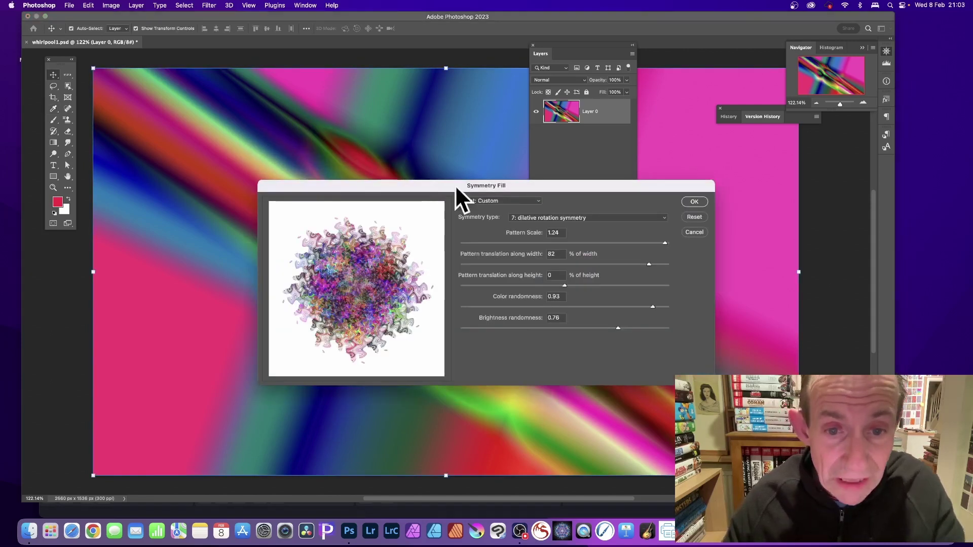
left_click_drag(440, 184, 304, 90)
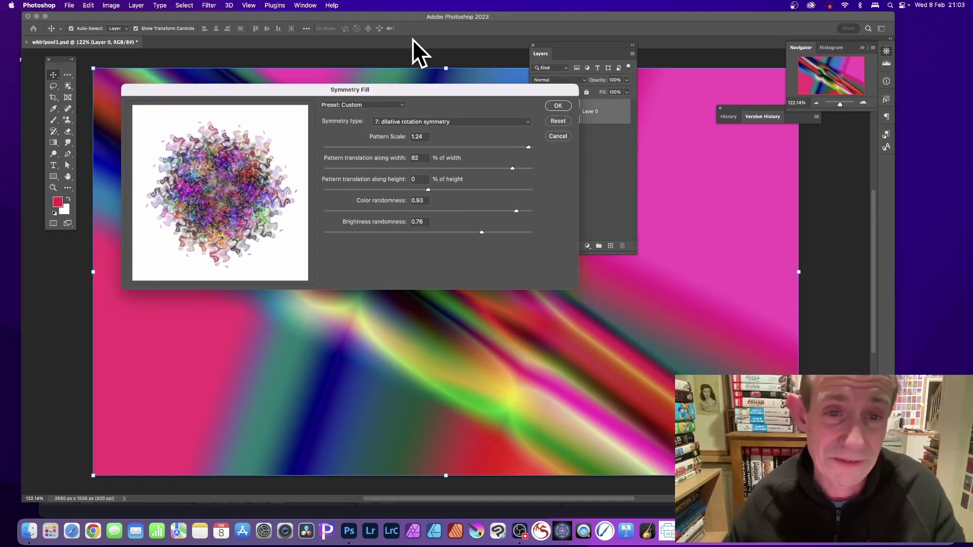
left_click(422, 123)
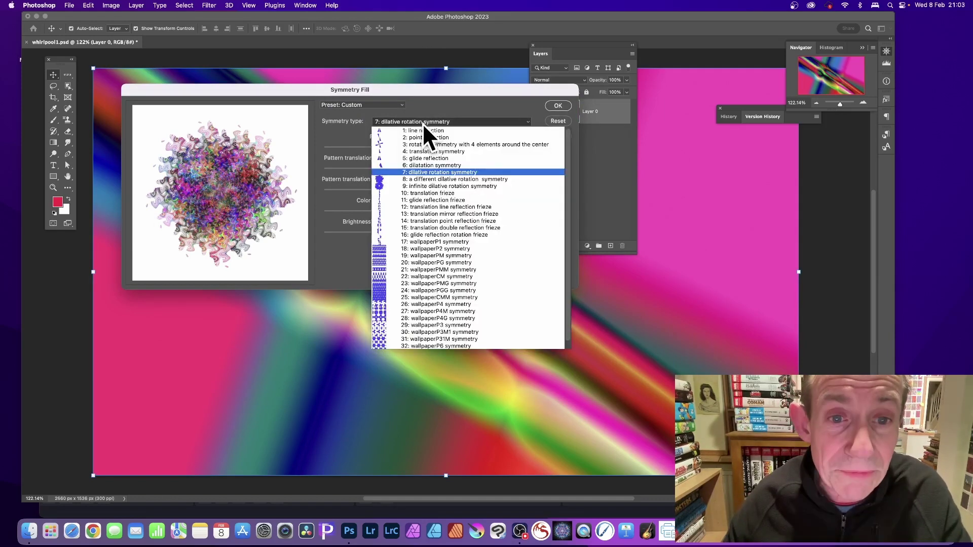
left_click(417, 172)
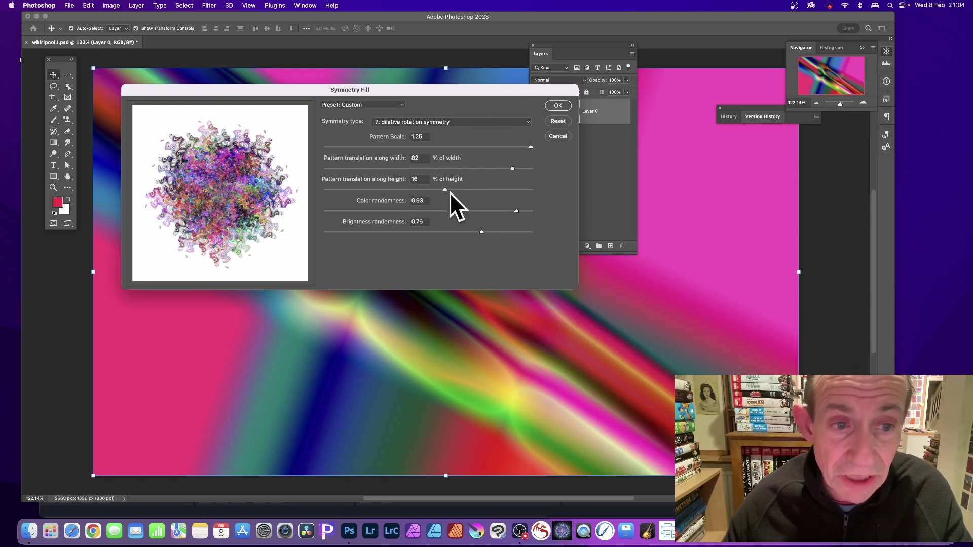
left_click_drag(448, 191, 472, 190)
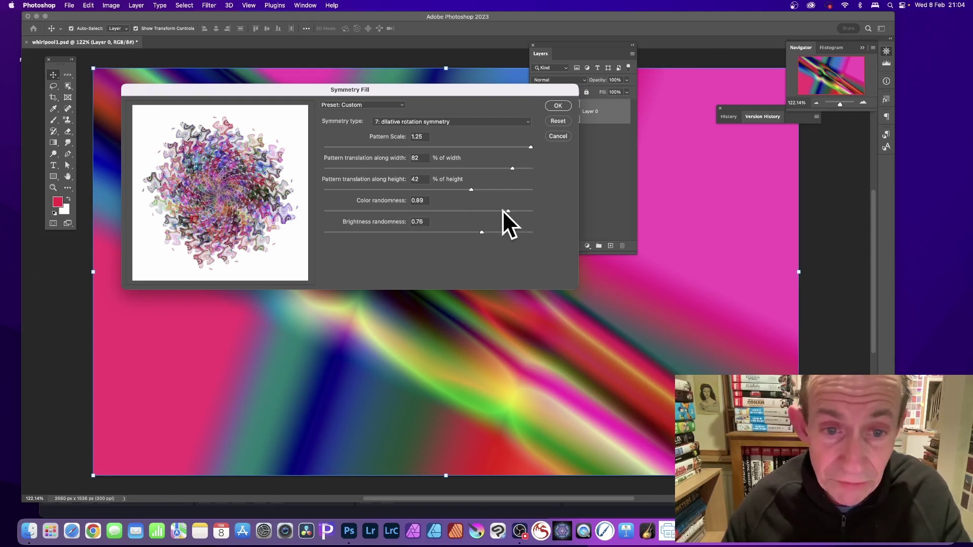
mouse_move(502, 210)
left_mouse_down()
mouse_move(294, 206)
mouse_move(503, 211)
left_mouse_up()
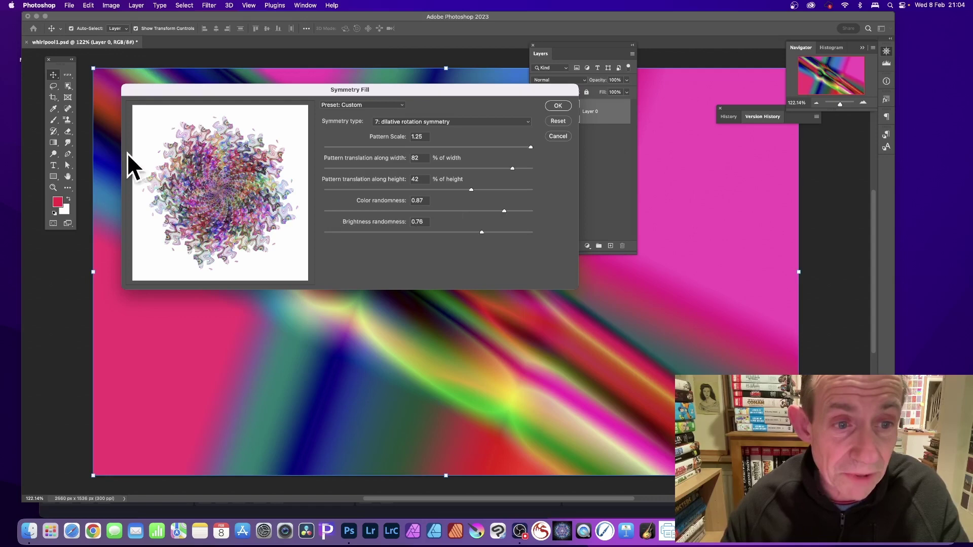
left_click(559, 106)
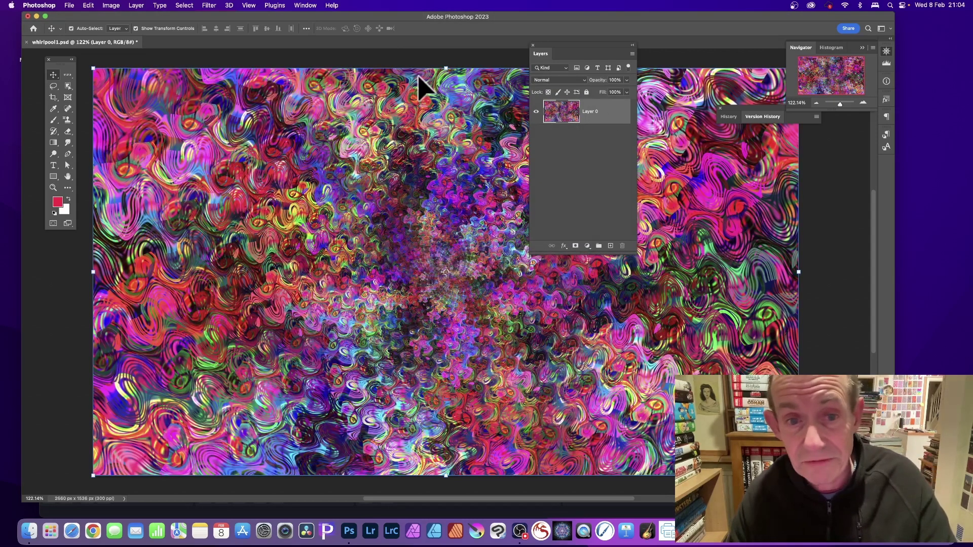
- Apply Oil Paint: stylization 9.8, cleanliness 9.8, scale 6.0, bristle detail 10.0
left_click_drag(551, 42, 754, 176)
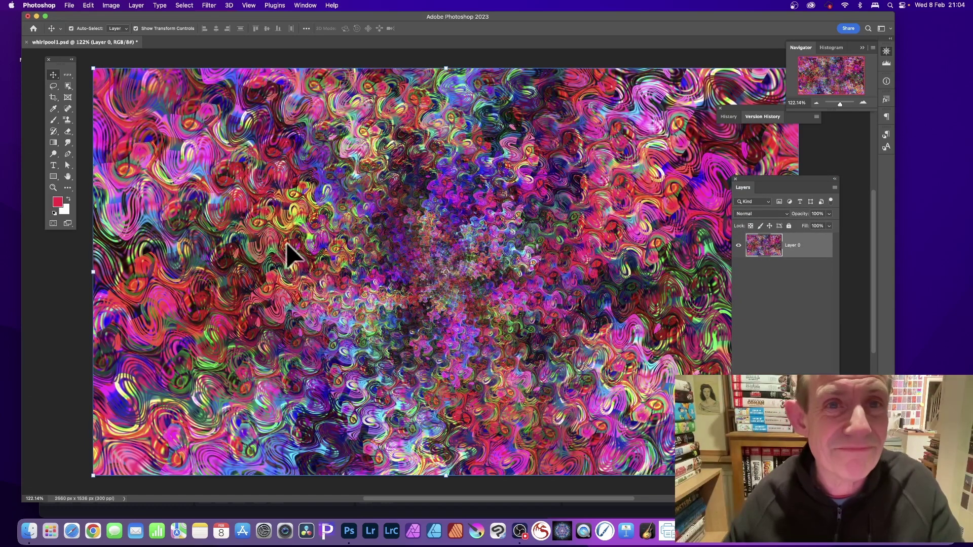
left_click(209, 4)
mouse_move(208, 178)
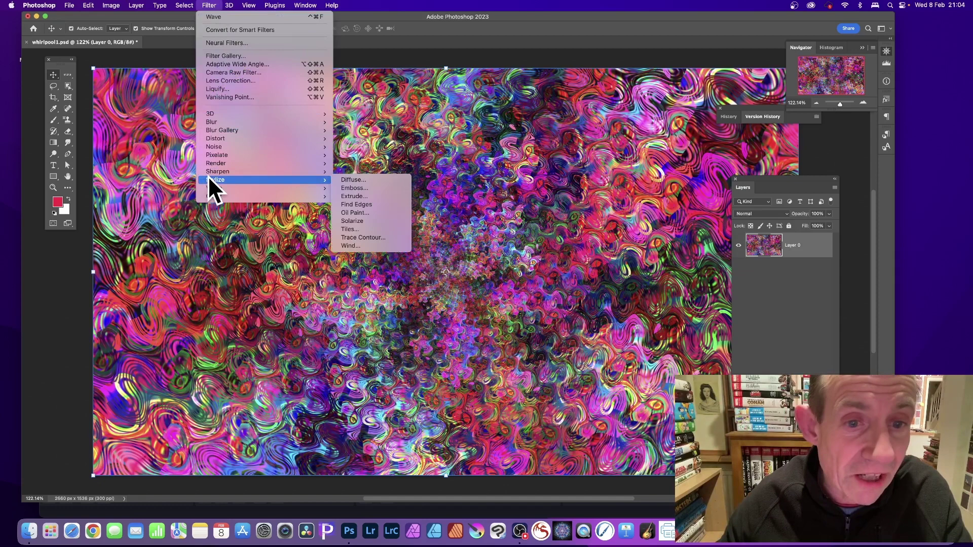
left_click(349, 211)
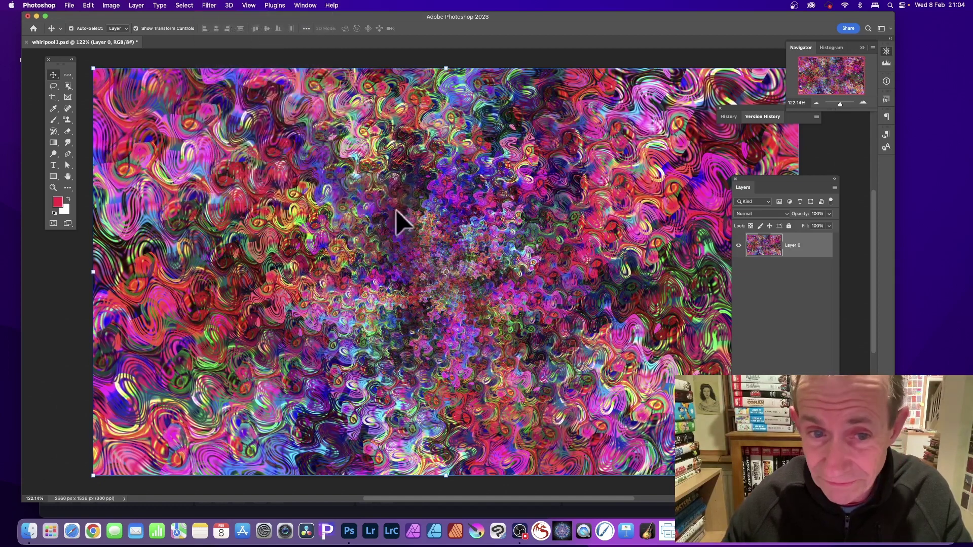
left_click_drag(471, 85, 394, 71)
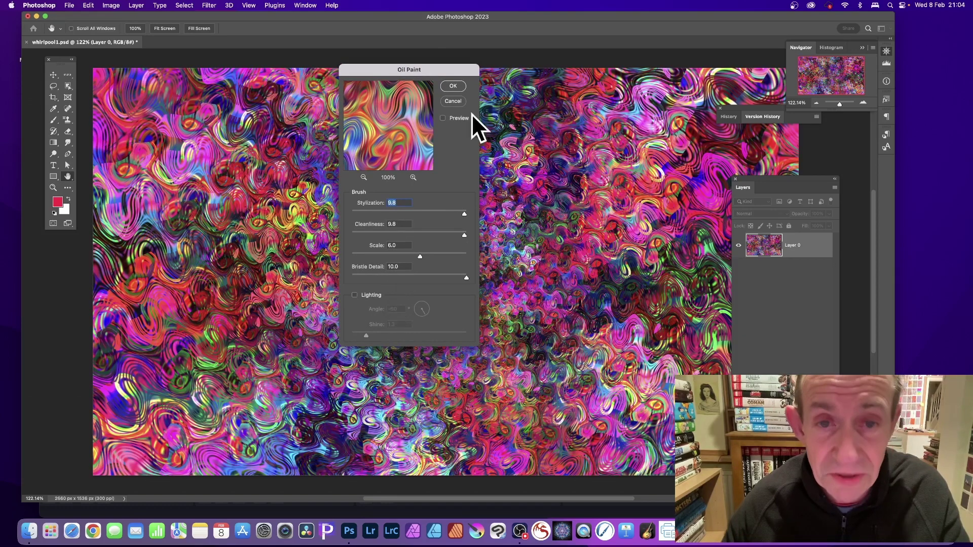
left_click(452, 87)
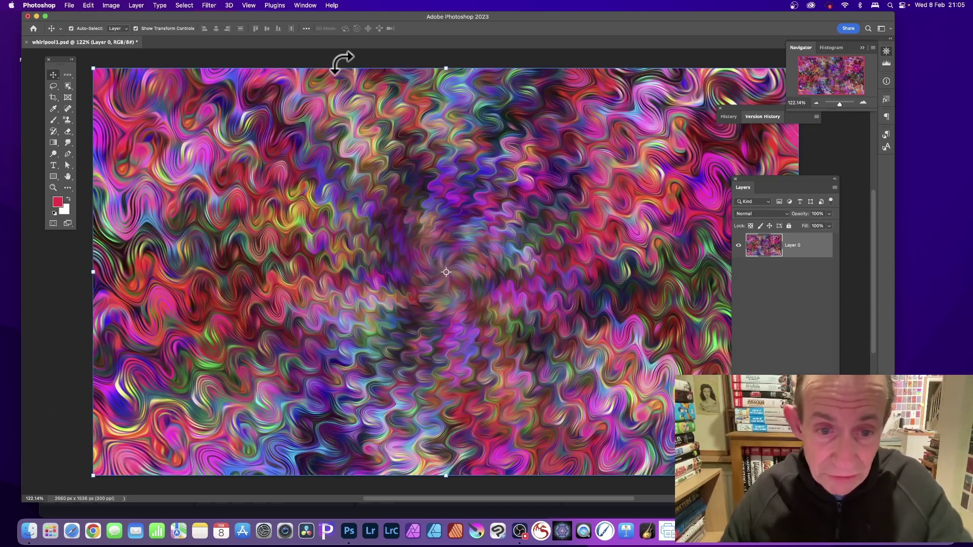
- Apply a Levels adjustment to Layer 0 with input levels 0, 0.72 and 200
left_click(111, 5)
mouse_move(115, 32)
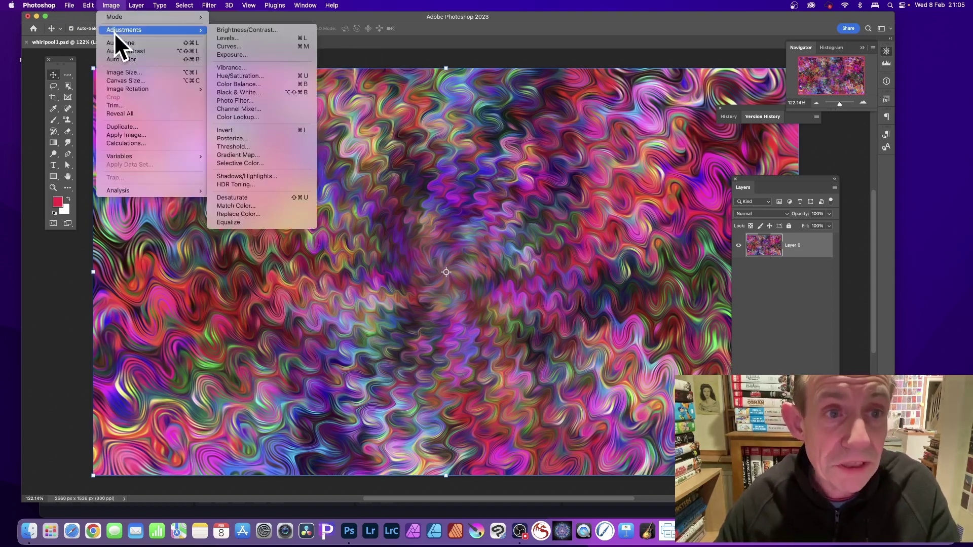
left_click(213, 38)
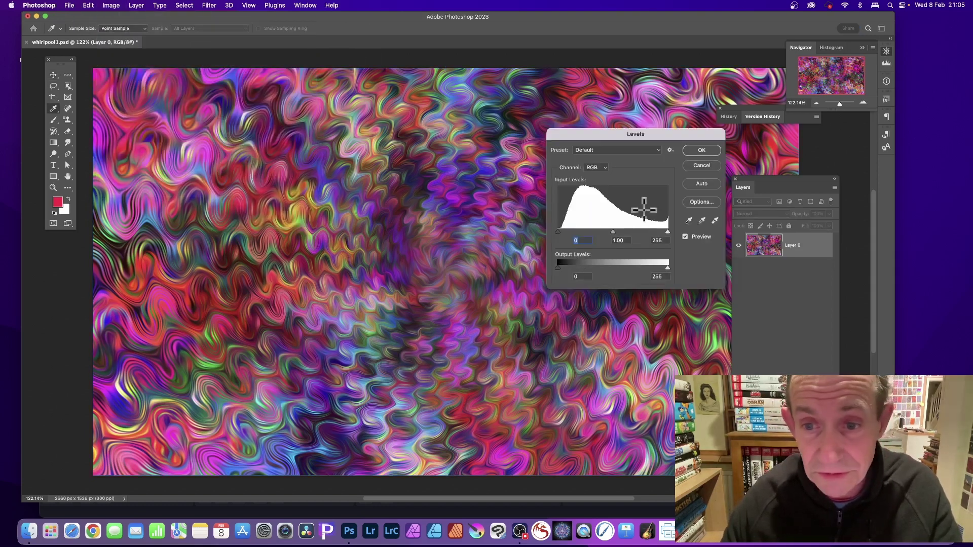
left_click_drag(619, 133, 477, 94)
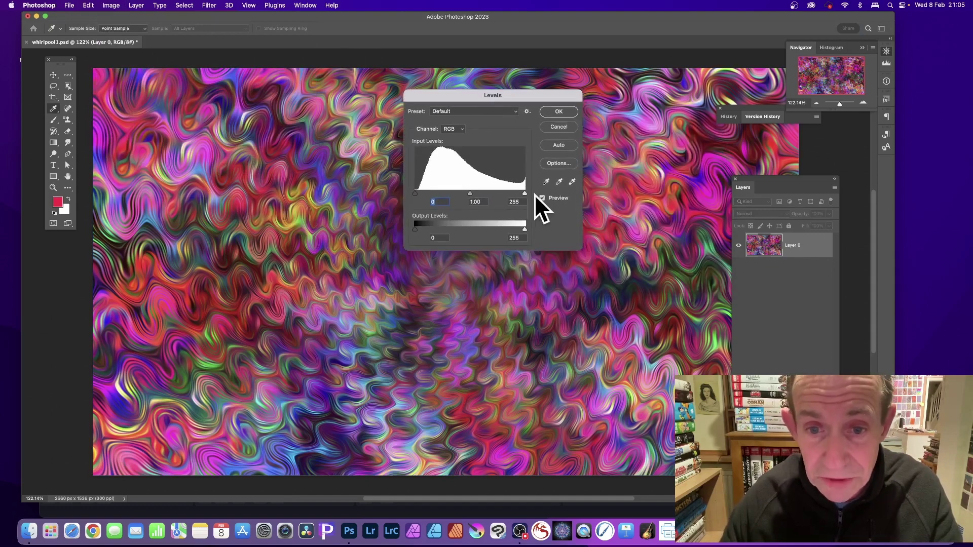
left_click_drag(525, 193, 467, 191)
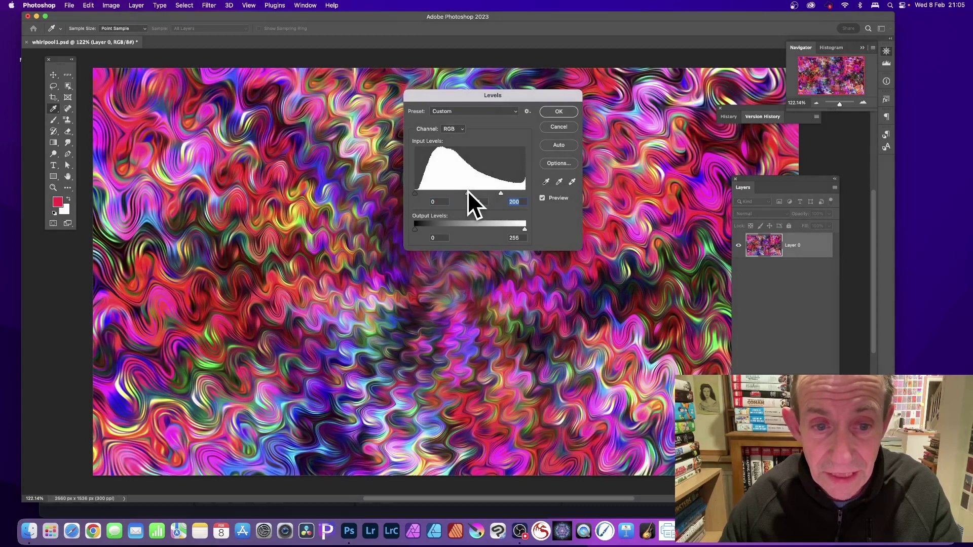
left_click(467, 192)
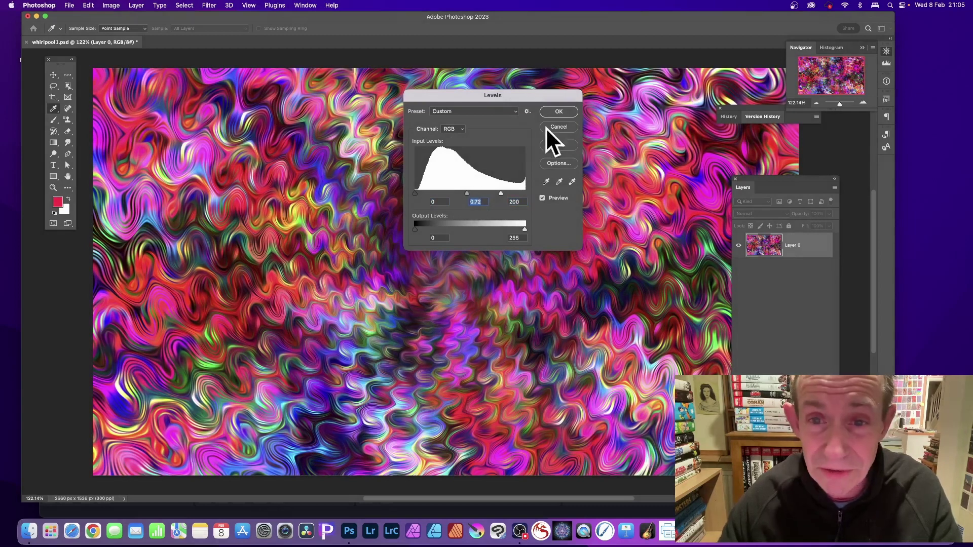
left_click(552, 111)
key("v")
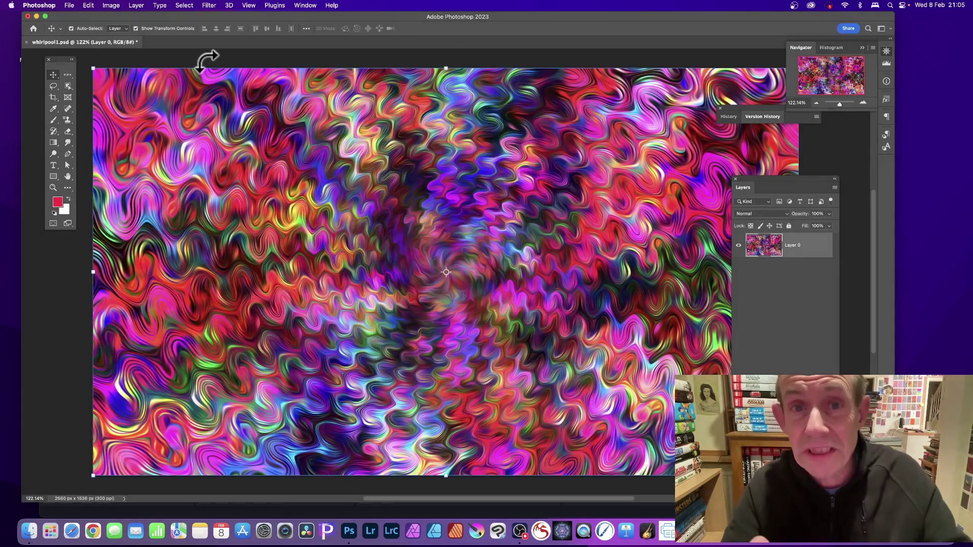